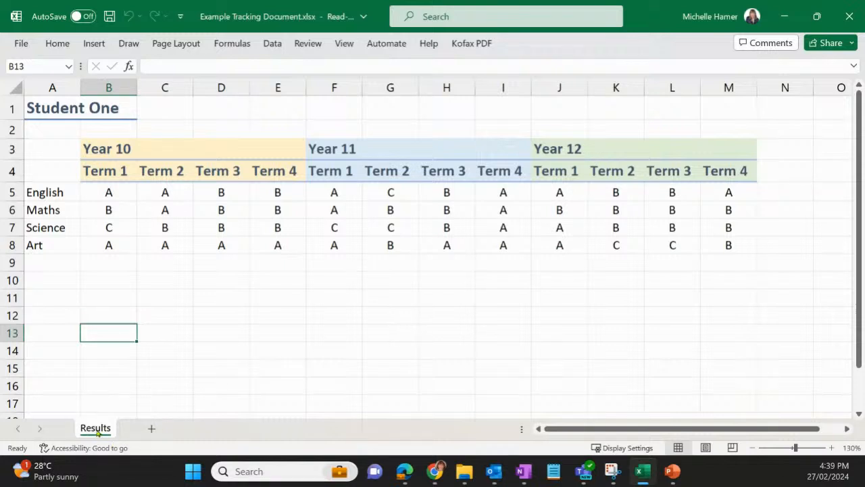
- Duplicate the Results sheet and rename the copy Trend
drag(98, 433, 134, 432)
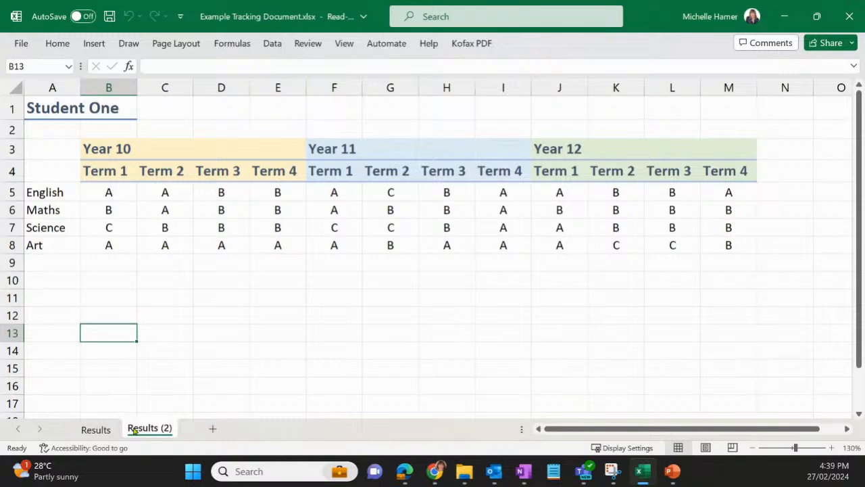
double_click(134, 430)
text(Trend)
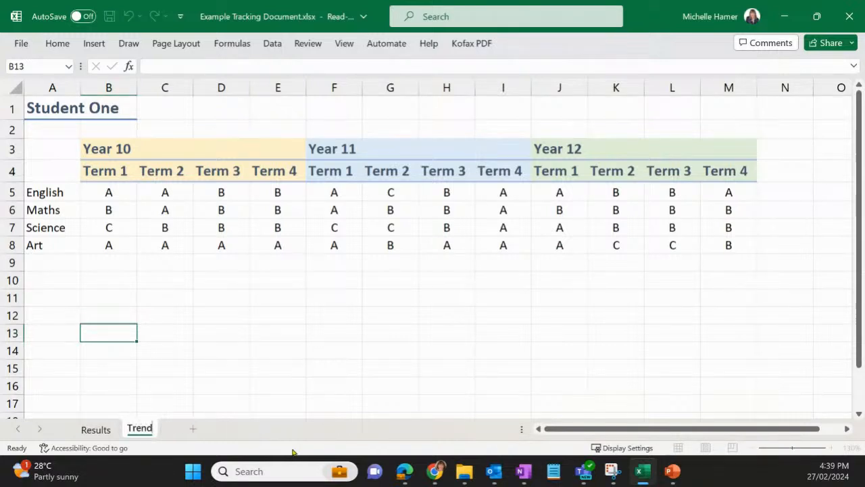
key(Return)
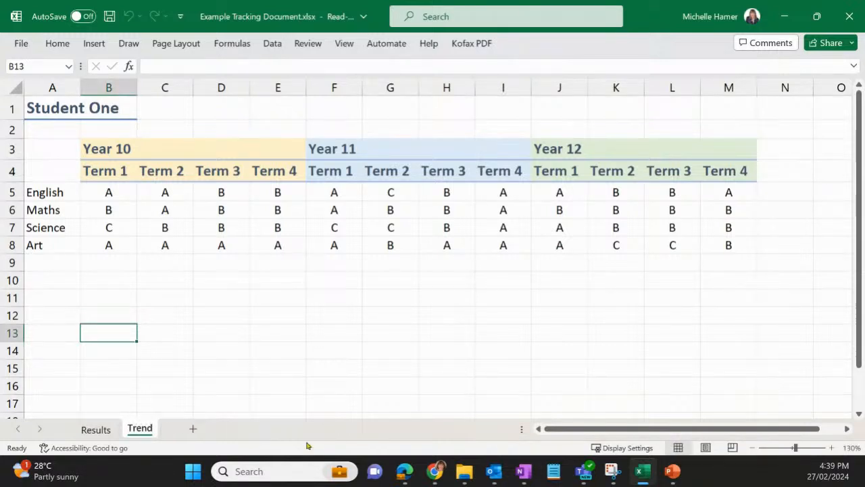
- Clear all the letter grades in B5:M8 of the Trend sheet, keeping the subject and term headings
click(110, 194)
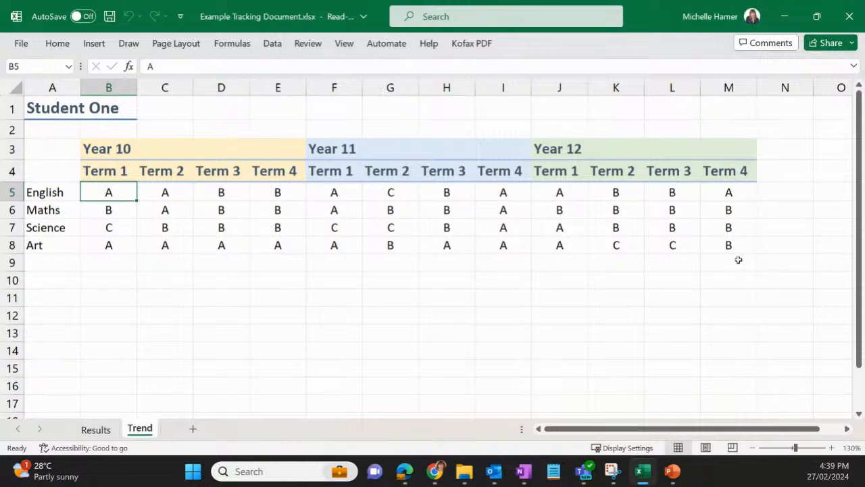
shift+click(724, 247)
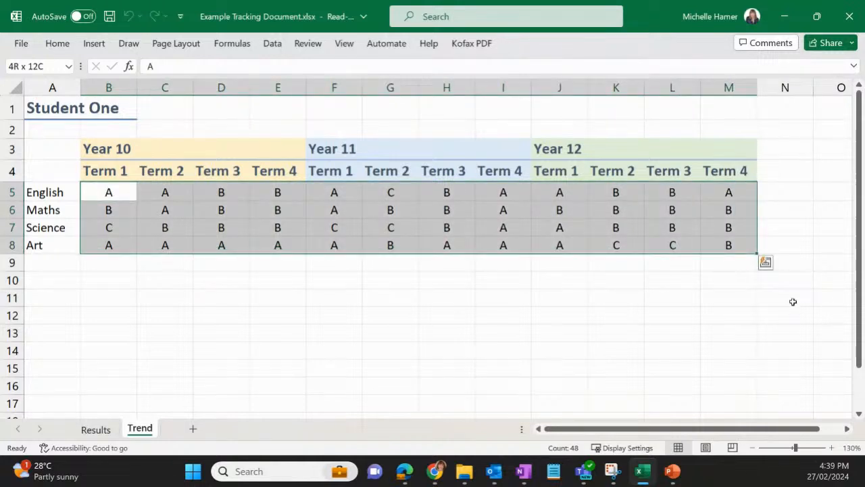
key(Delete)
- Begin an IF formula in Trend cell B5 that returns 100 when Results!B5 equals "a"
click(113, 196)
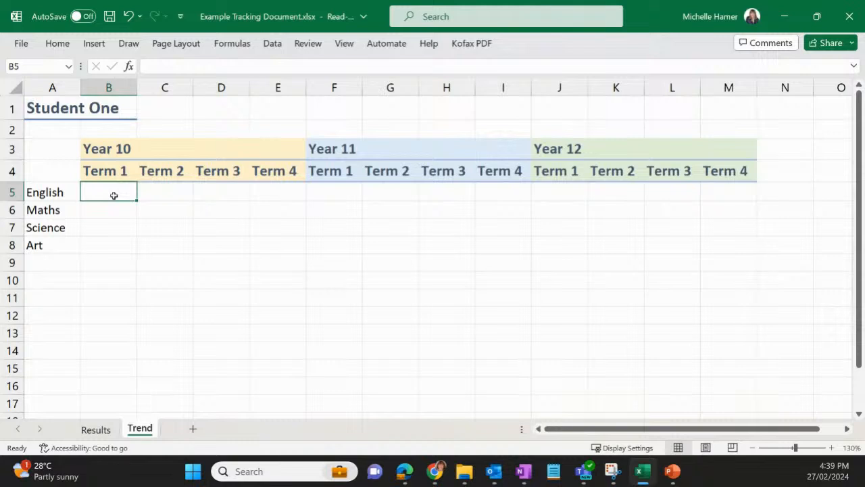
text(=if)
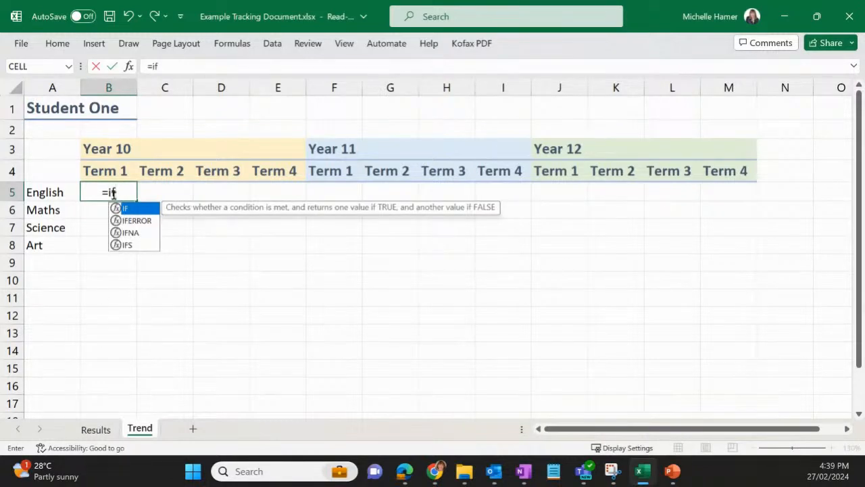
key(Tab)
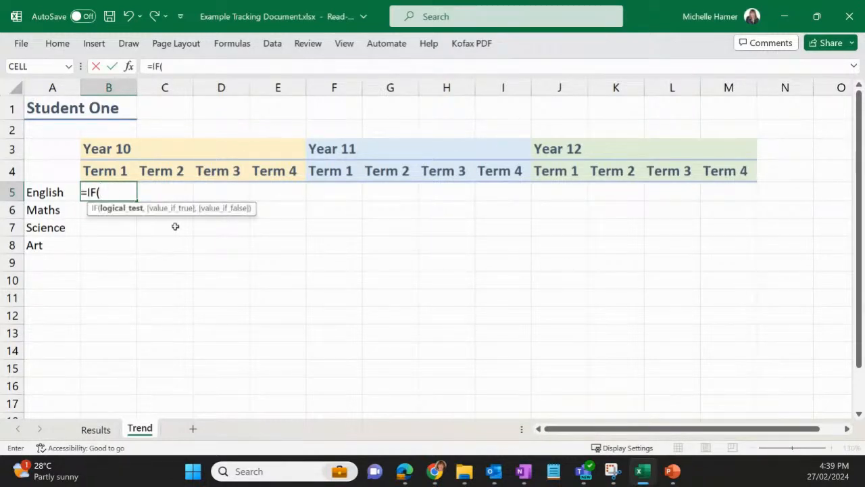
click(96, 429)
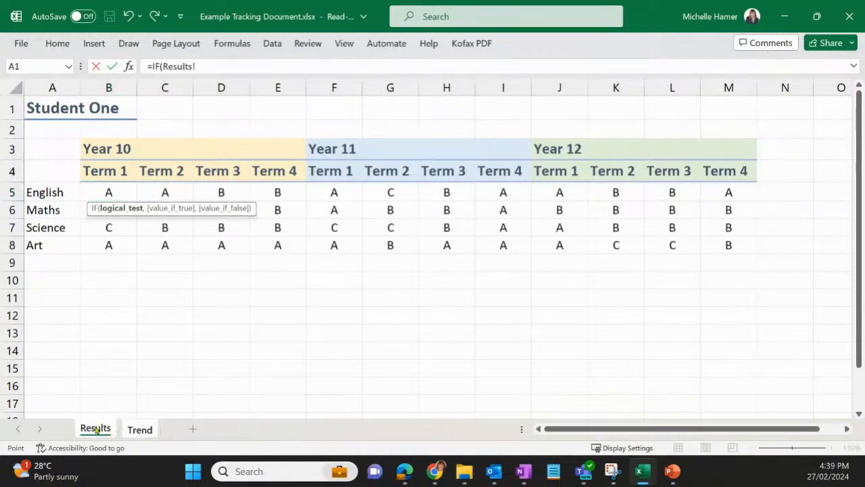
click(102, 192)
text(="a")
text(,)
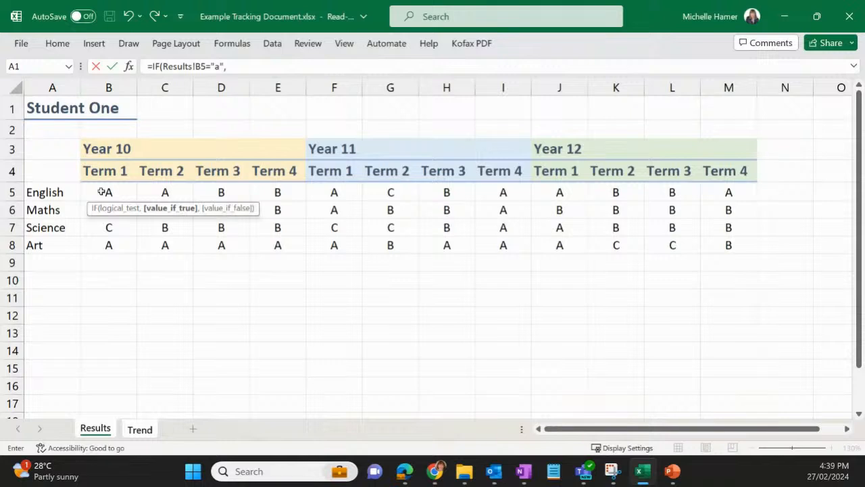
text(100,)
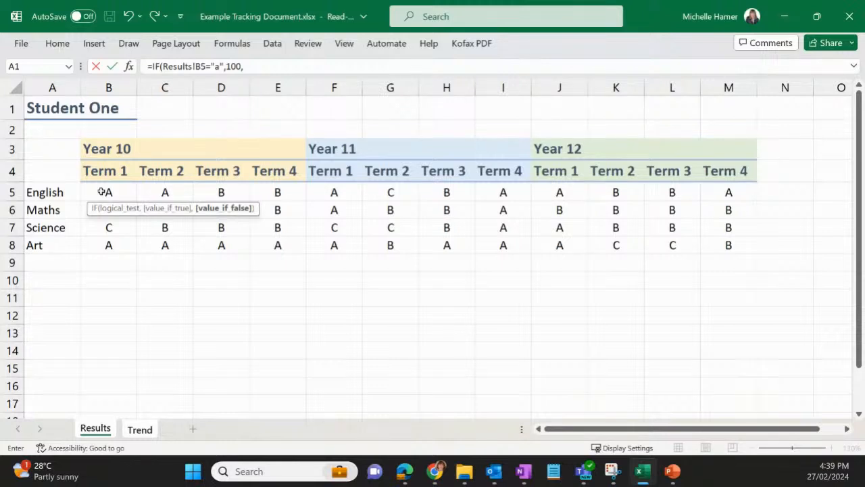
- Complete the B5 formula with a nested IF returning 70 when Results!B5 equals "B" and 50 otherwise
text(if)
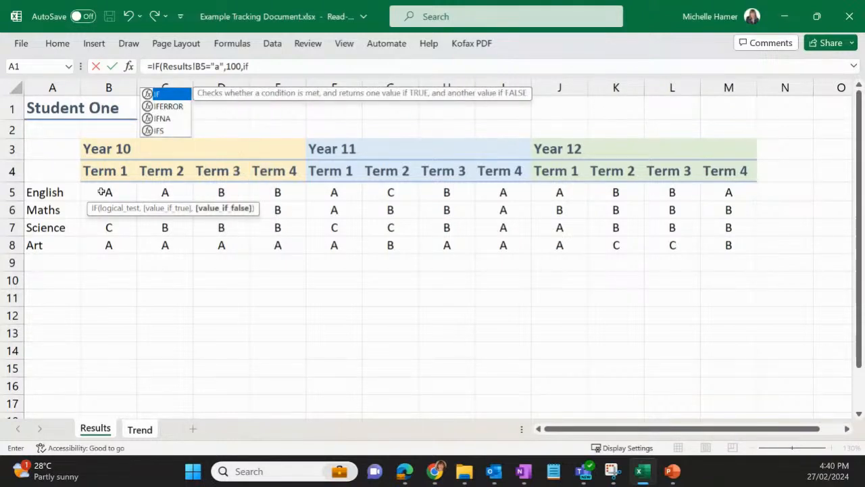
key(Tab)
click(101, 191)
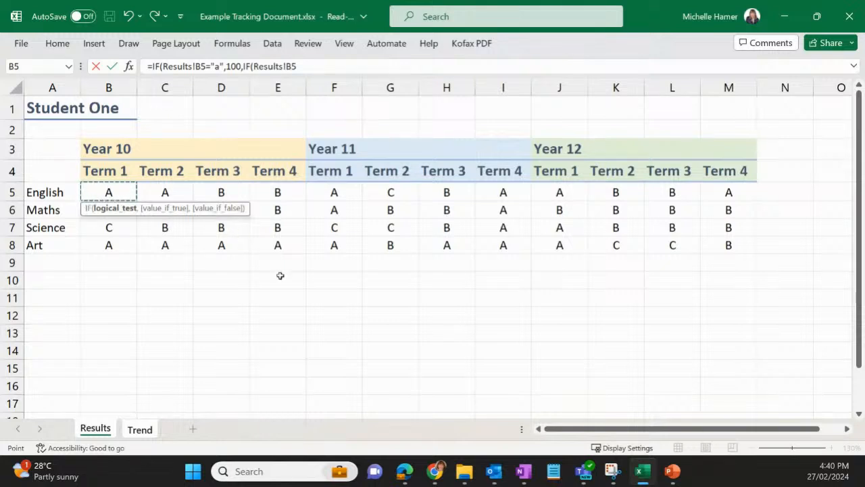
text(=")
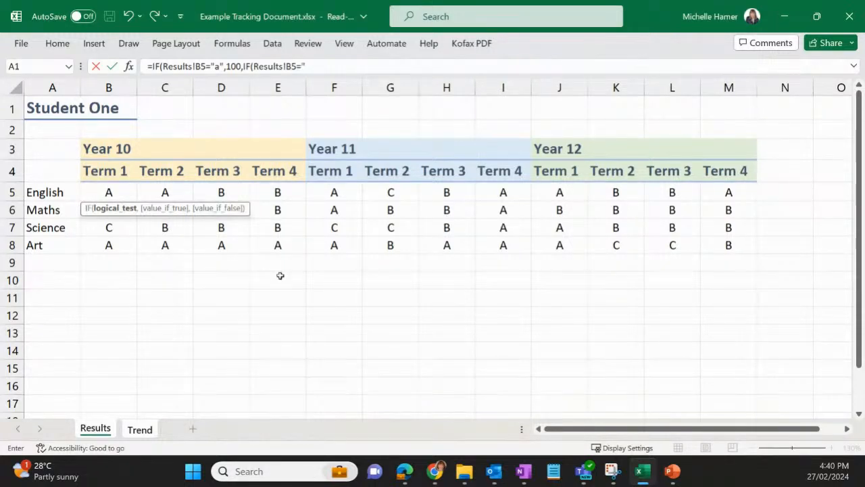
text(B",)
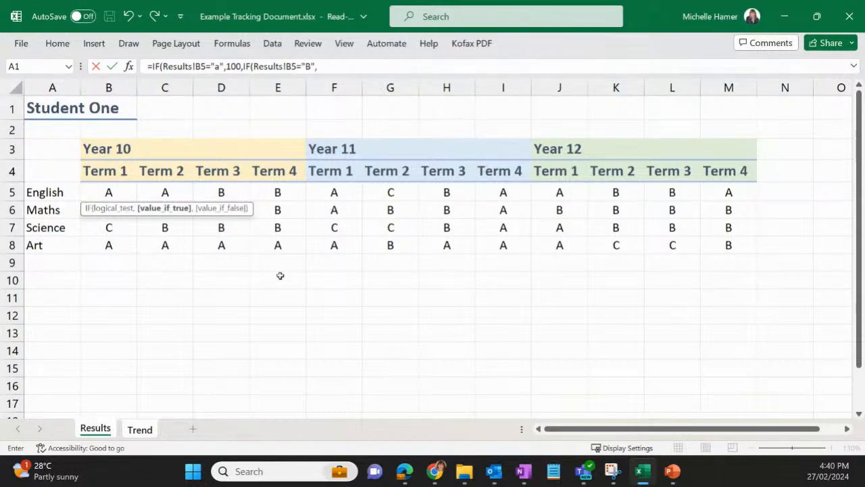
text(70,5)
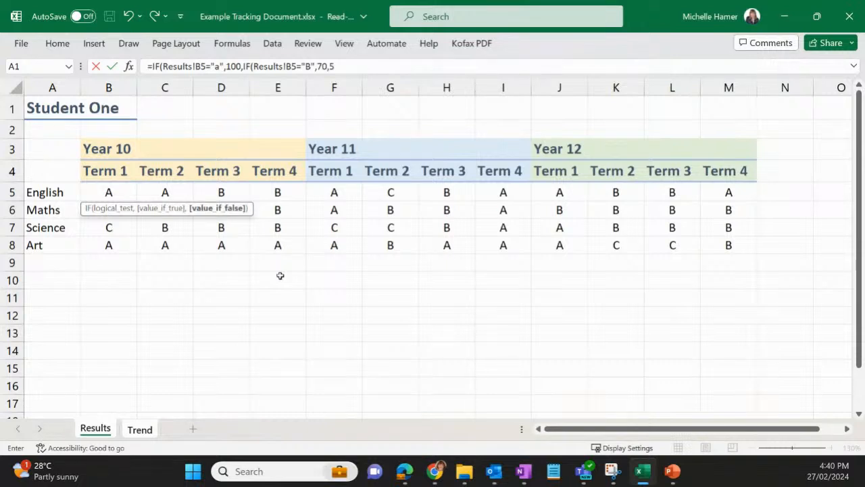
text(0))
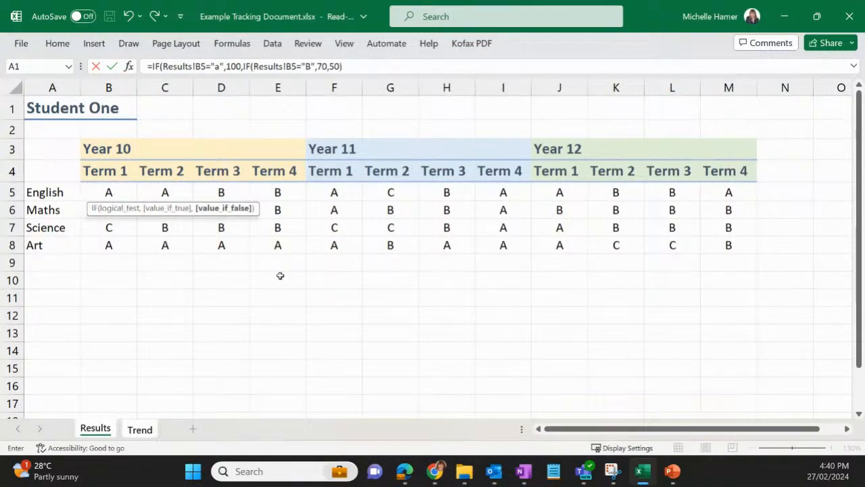
text())
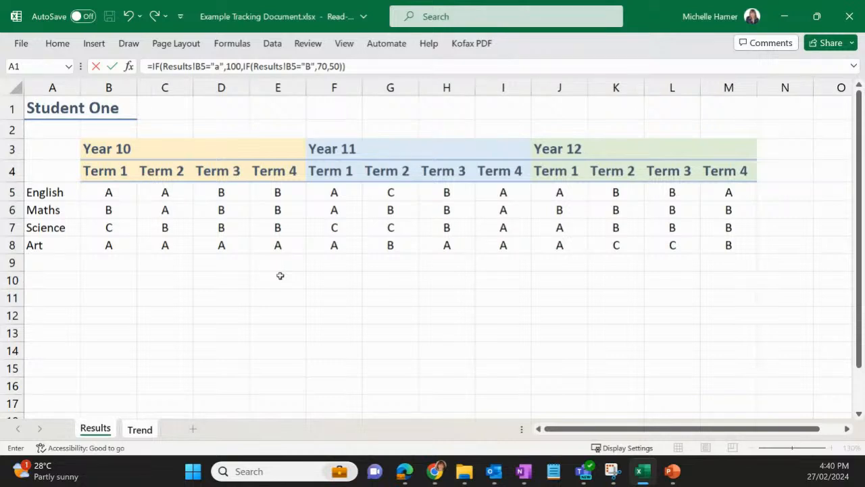
key(Return)
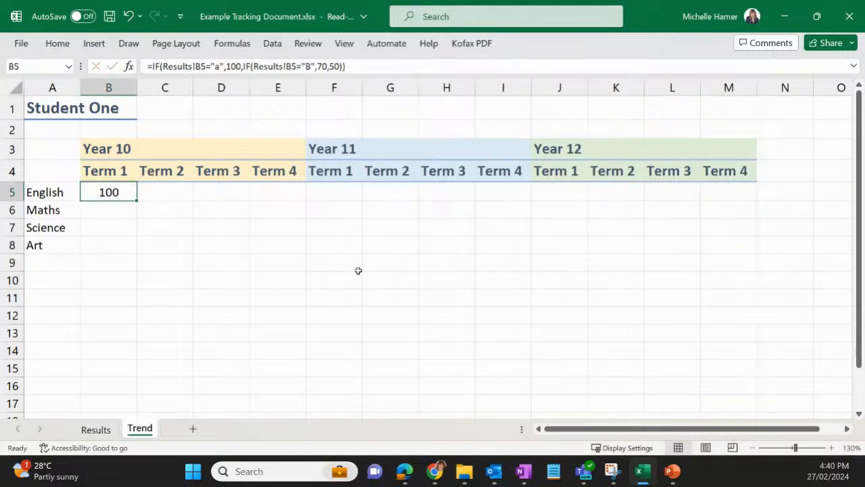
- Check the Results grades against the Trend sheet and fill the B5 formula down and across through B5:M8
click(95, 430)
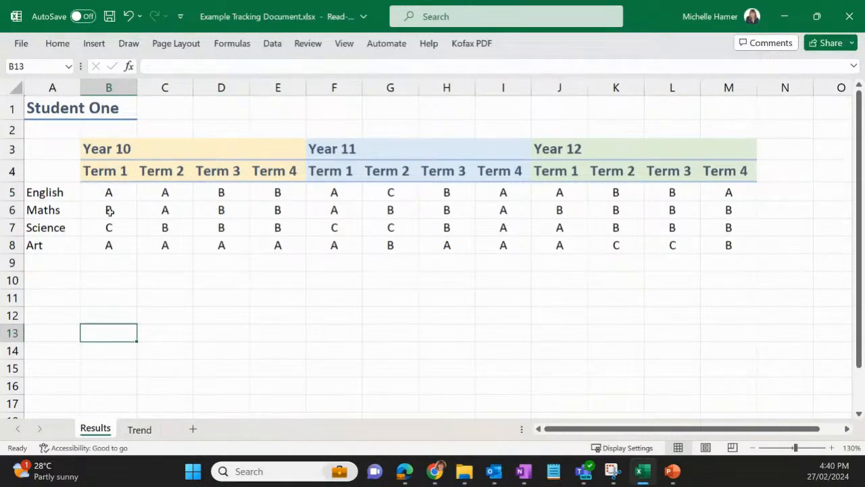
click(143, 431)
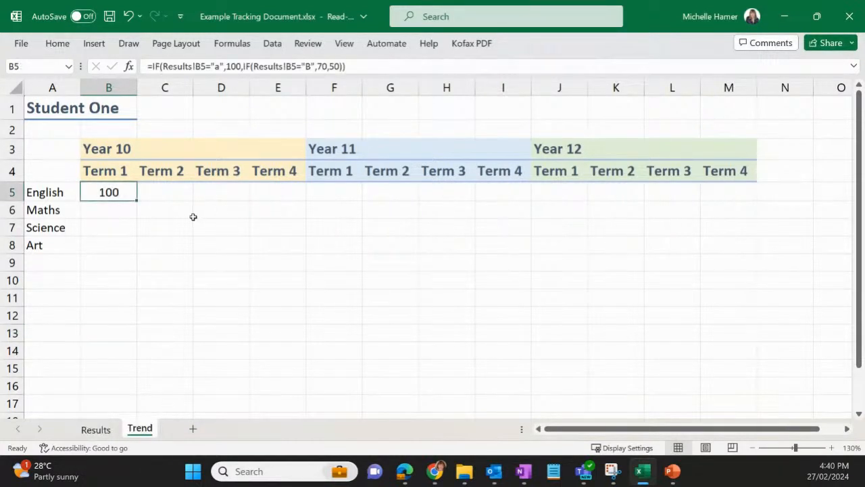
drag(136, 201, 125, 249)
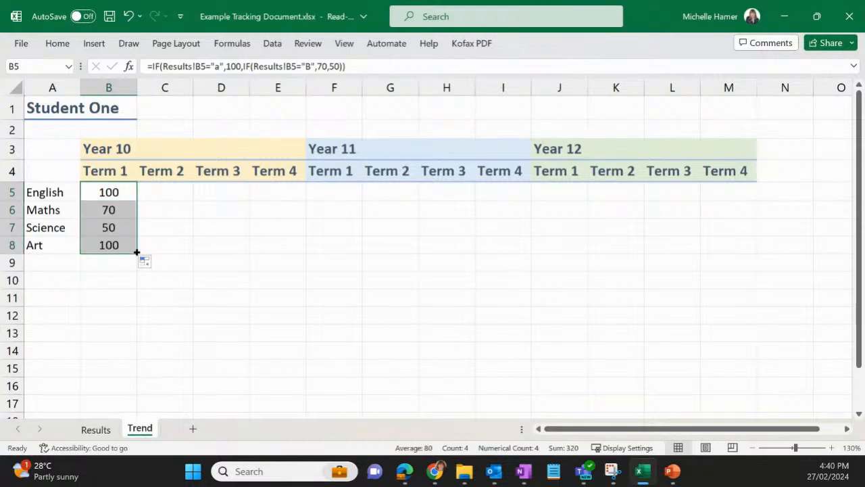
drag(138, 252, 752, 249)
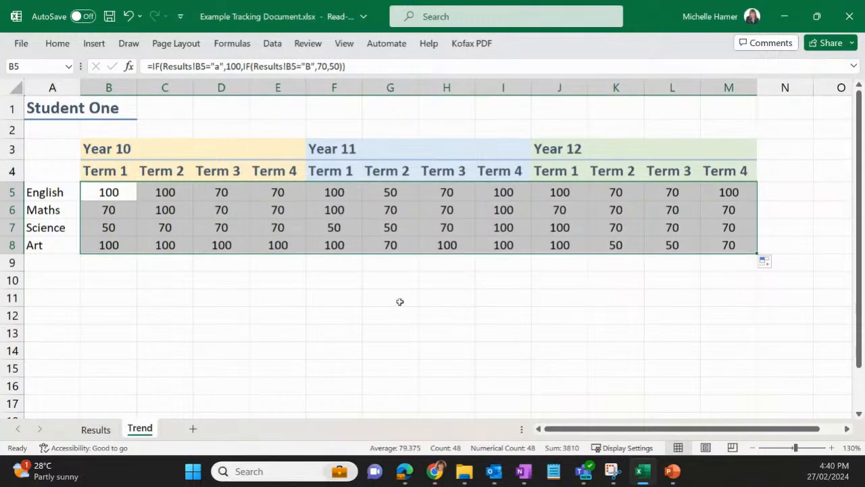
click(396, 301)
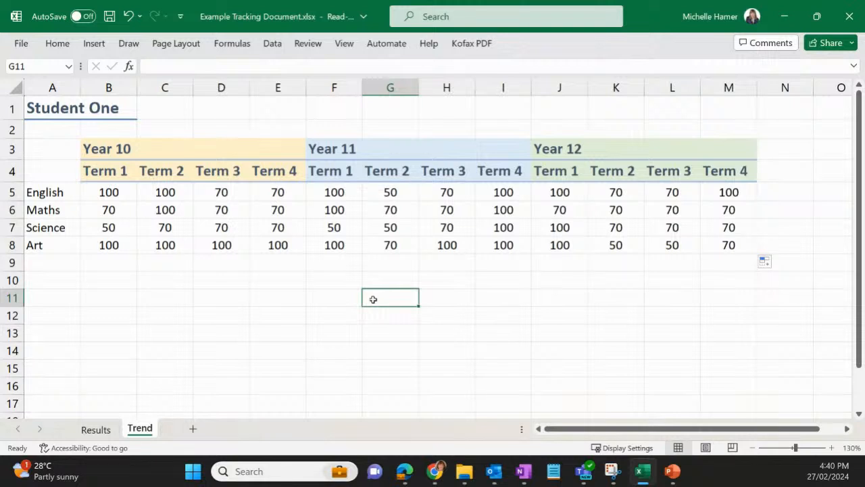
- Insert column sparklines for the scores in B5:M8, placing them in N5:N8
click(127, 194)
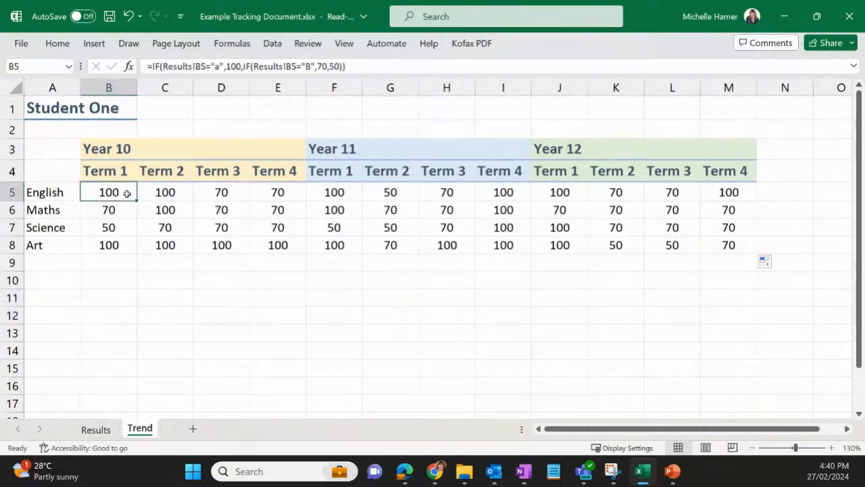
shift+click(723, 242)
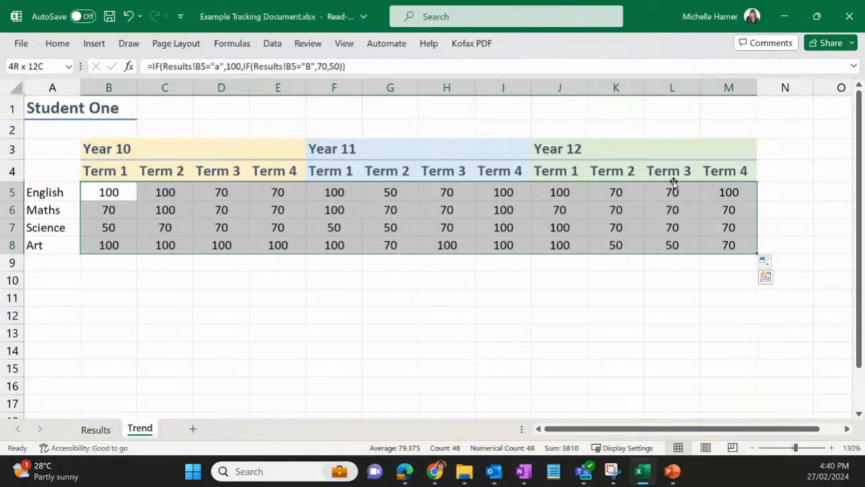
click(95, 44)
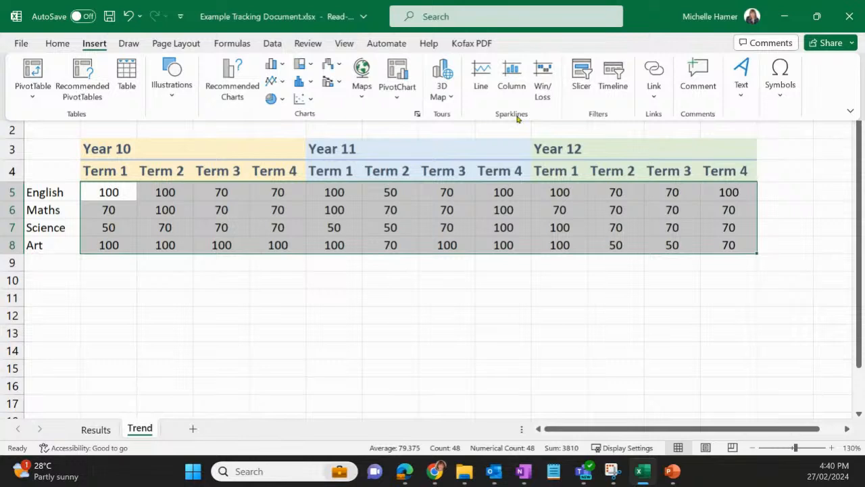
click(511, 78)
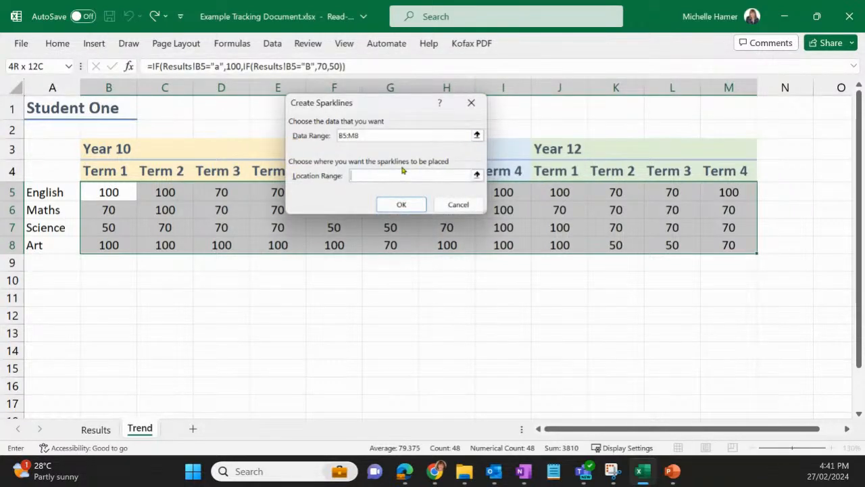
drag(788, 194, 786, 245)
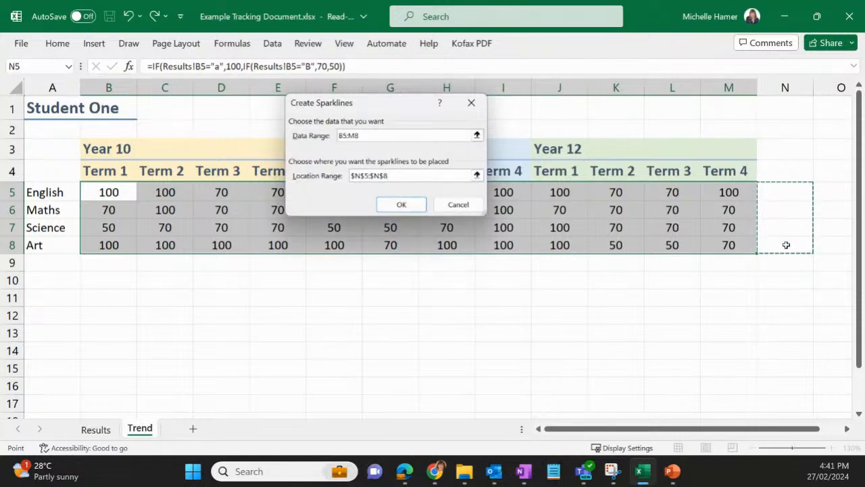
click(400, 205)
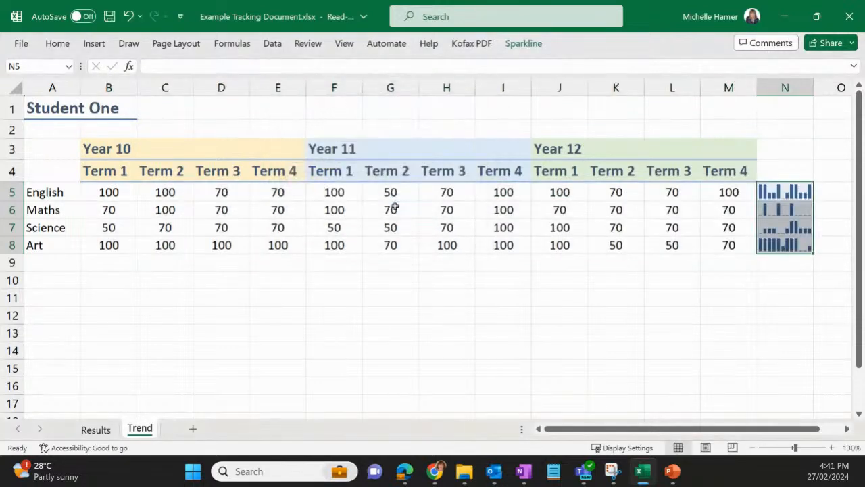
- Change the sparkline group in N5:N8 to the Line type
click(785, 210)
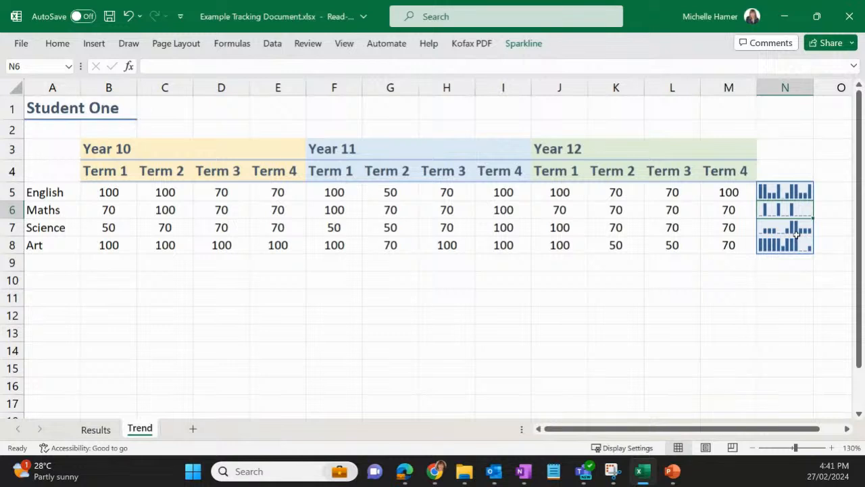
click(524, 43)
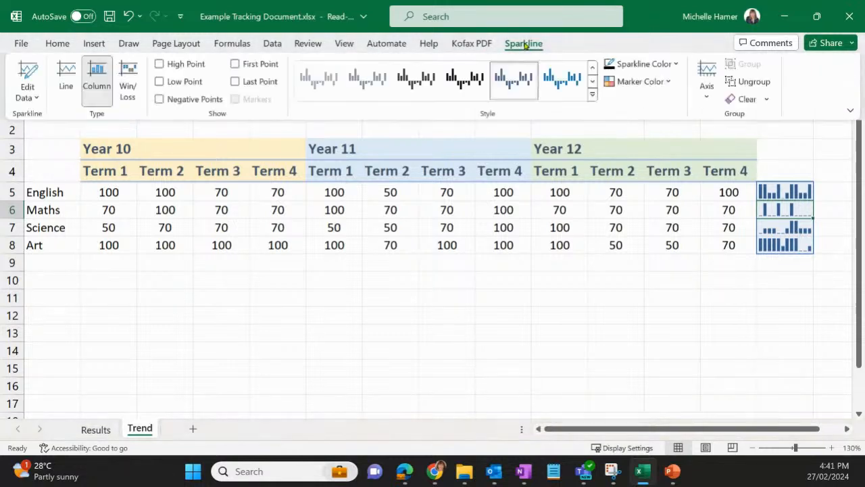
click(66, 69)
click(569, 312)
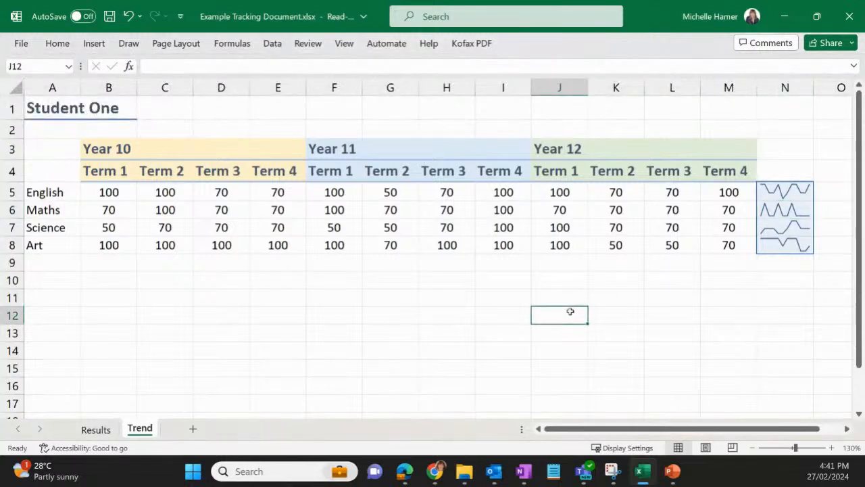
- Increase the height of rows 5 to 8 to enlarge the sparklines, and select cell B5
drag(12, 193, 13, 259)
click(277, 308)
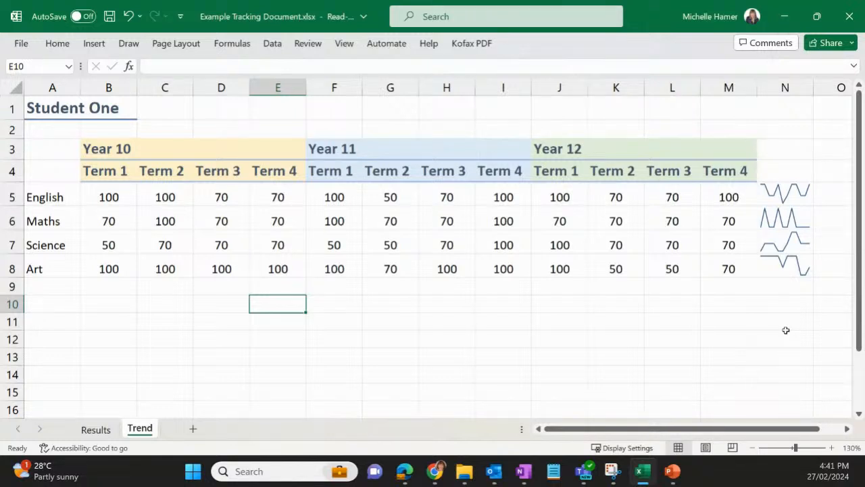
click(104, 195)
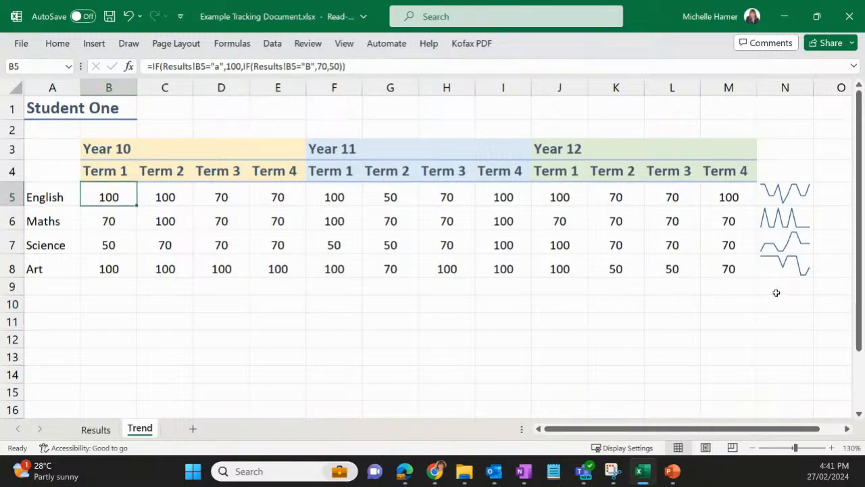
- Start a new conditional formatting rule for B5:M8 that formats all cells based on their values, using the Icon Sets format style
shift+click(725, 269)
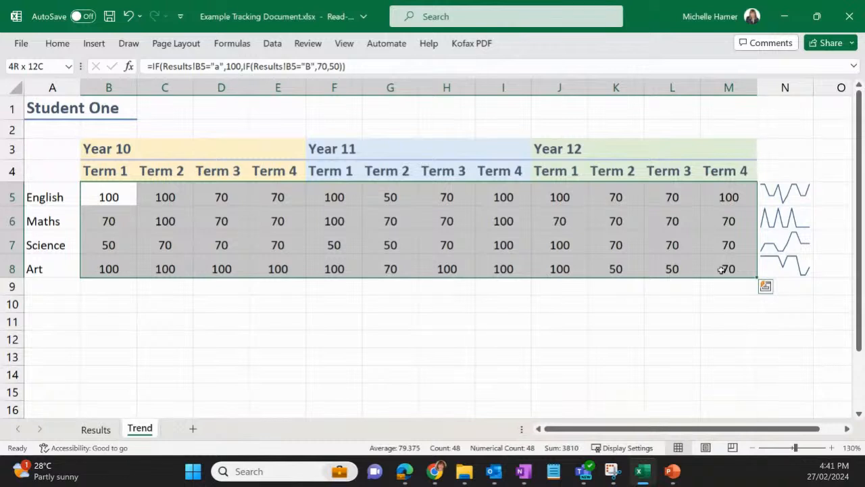
click(57, 43)
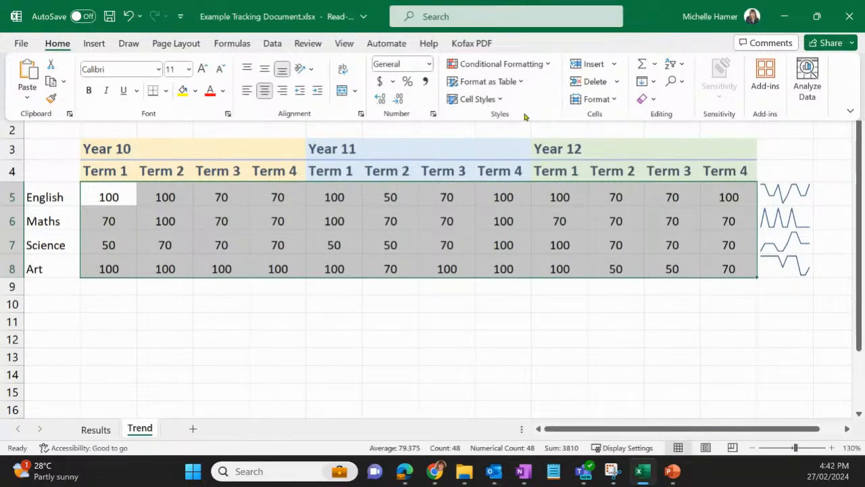
click(546, 63)
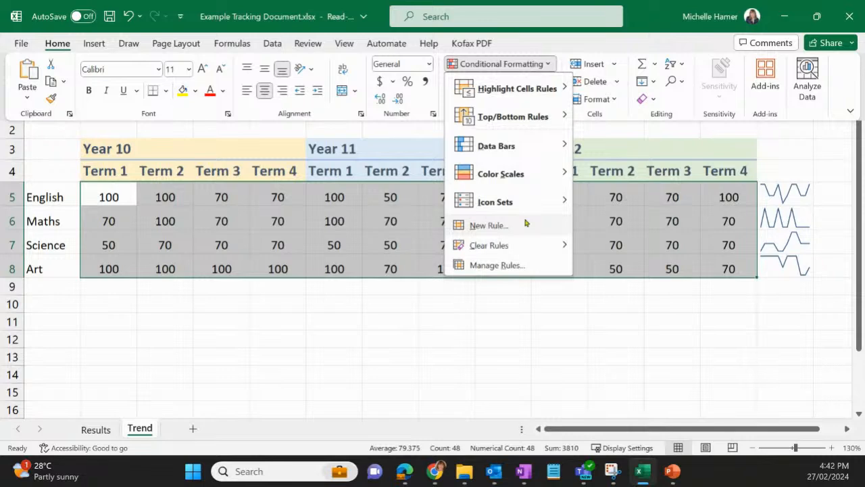
click(489, 225)
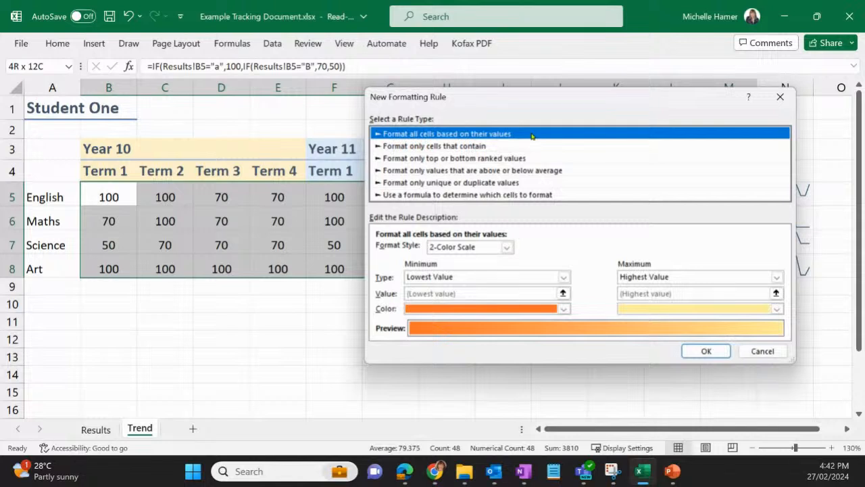
click(507, 248)
click(483, 286)
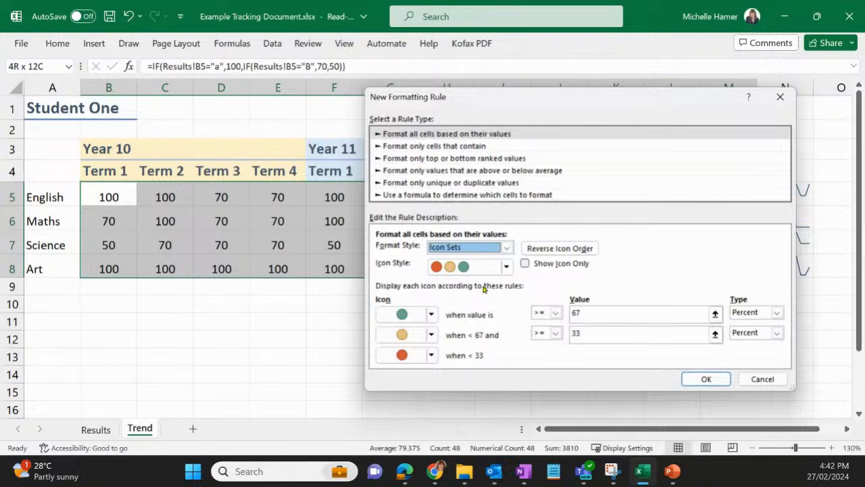
- Set the rule's icon style to 3 Triangles with Show Icon Only enabled, apply it, and deselect the range
click(505, 269)
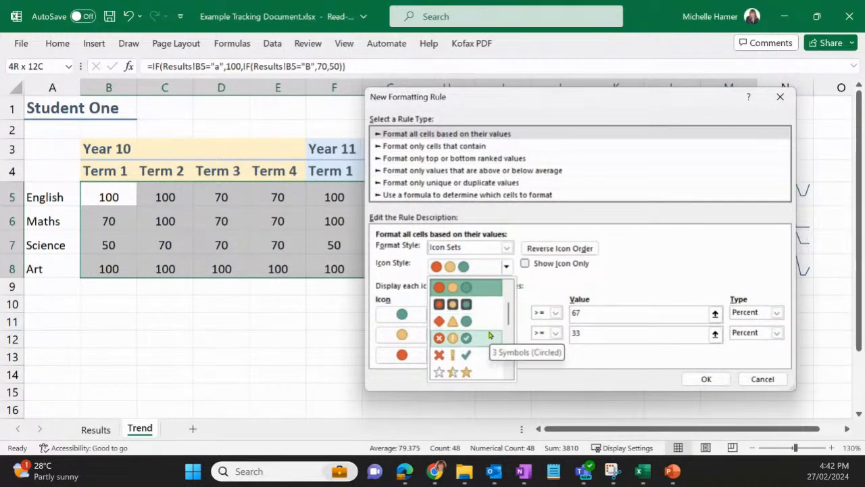
scroll(487, 351, down, 1)
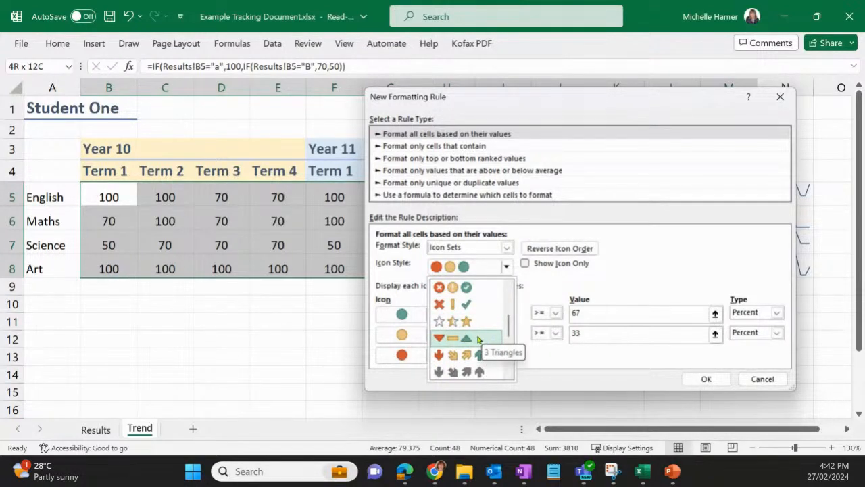
click(477, 338)
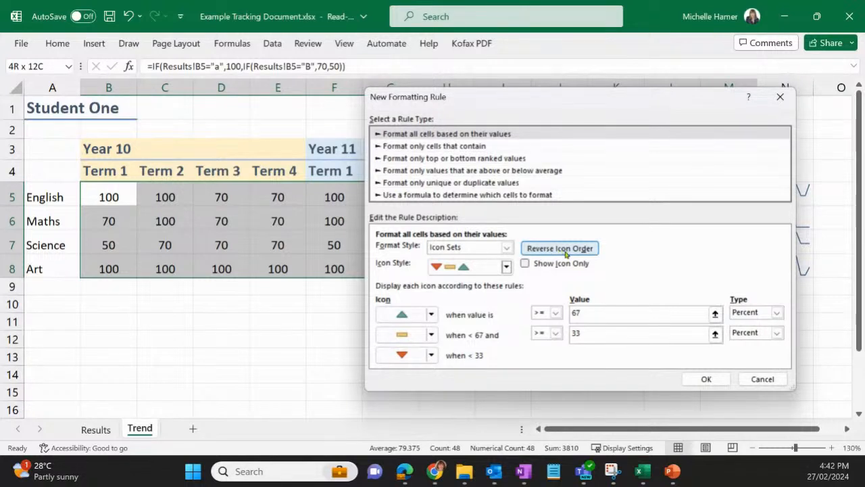
click(526, 265)
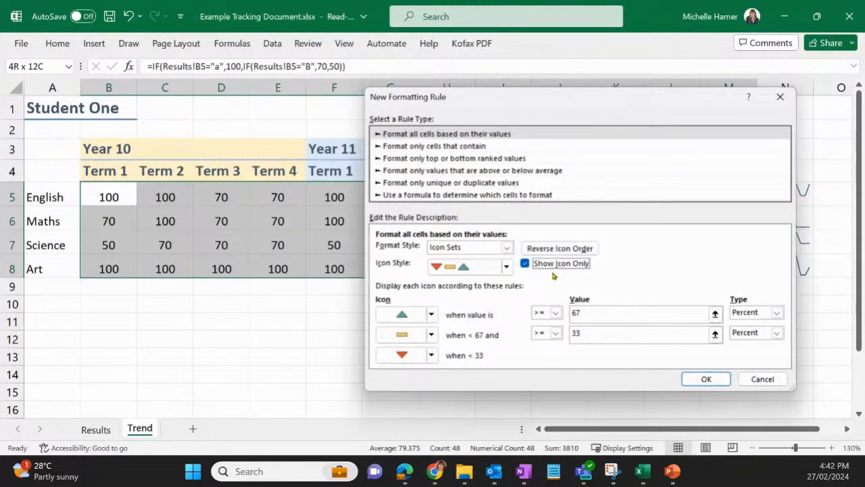
click(706, 378)
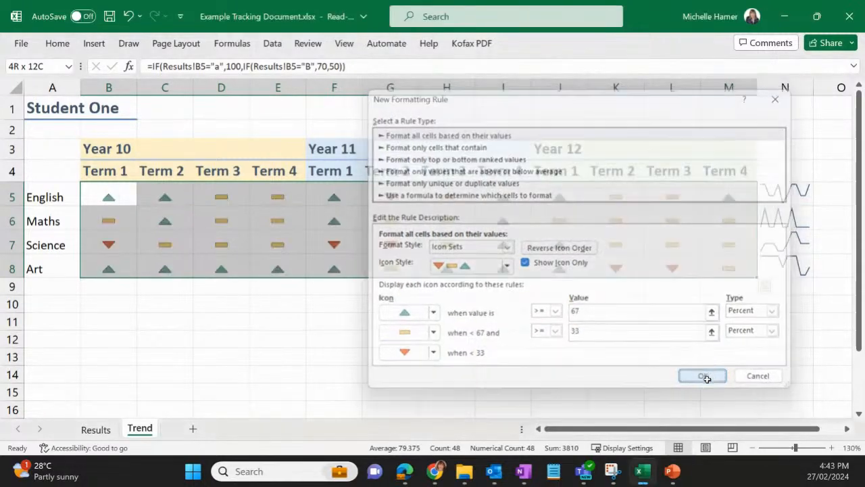
click(518, 328)
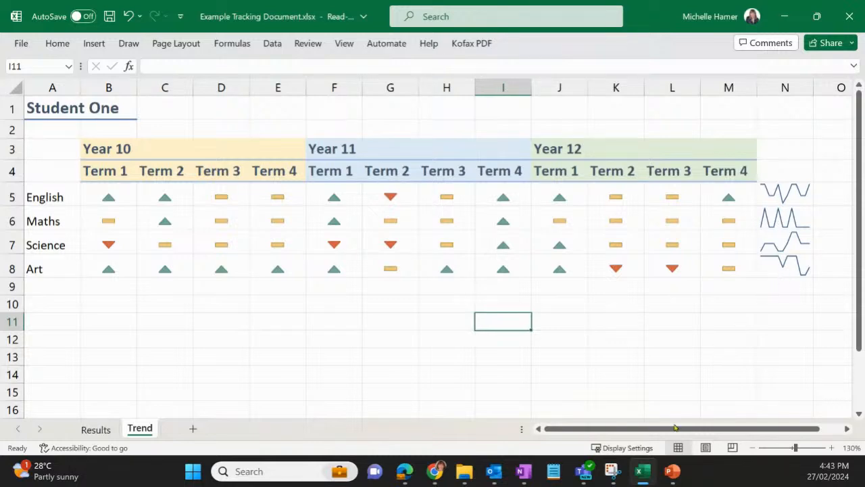
- Switch to the PowerPoint slide show and view the slide summarising how to show the trend line
click(673, 471)
click(655, 370)
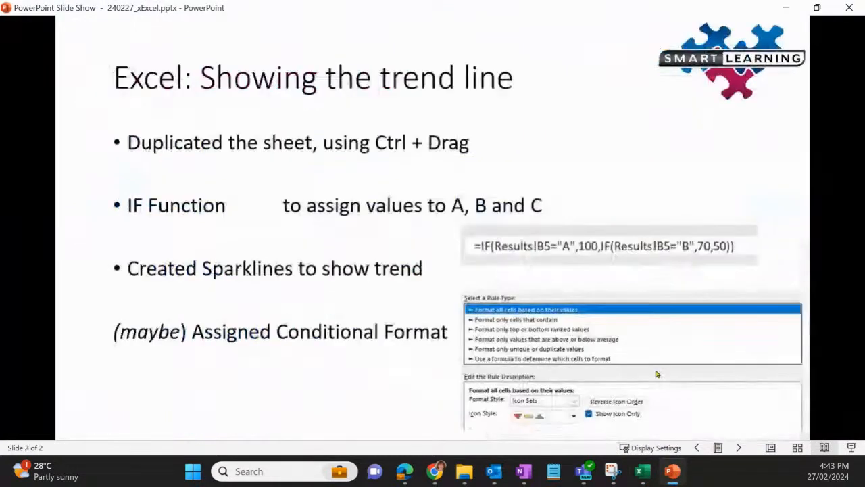